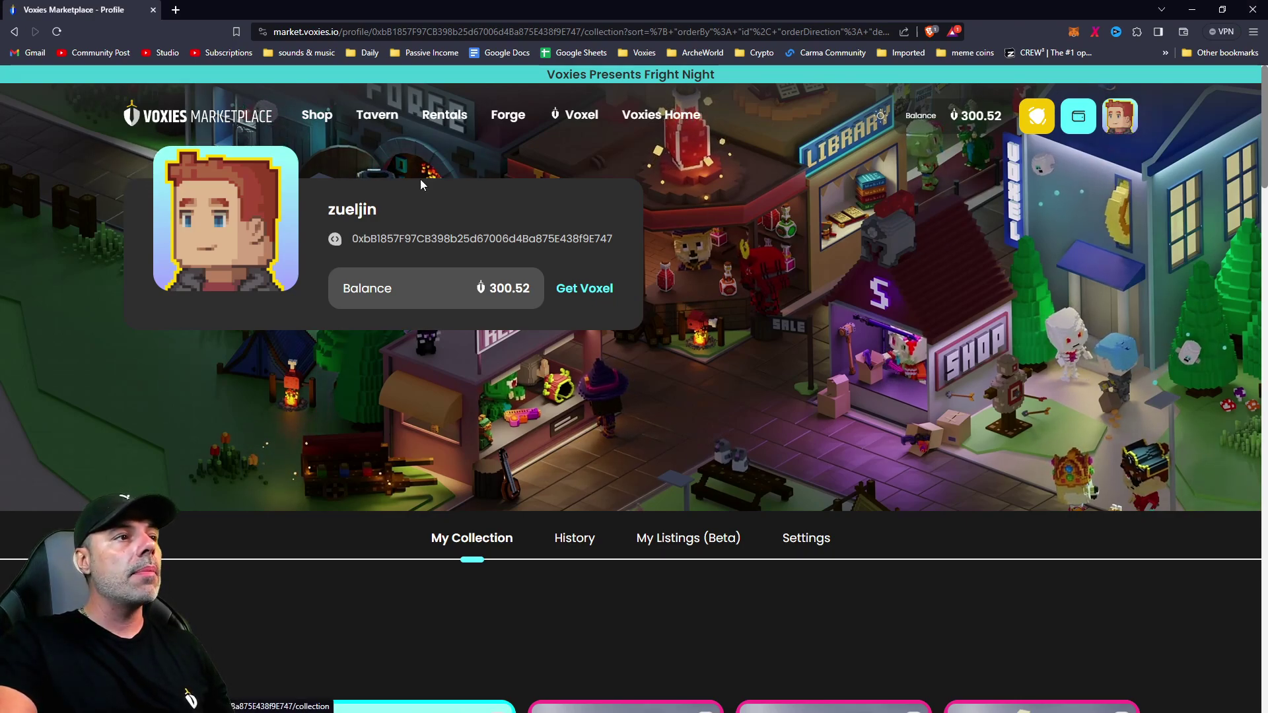
click(824, 542)
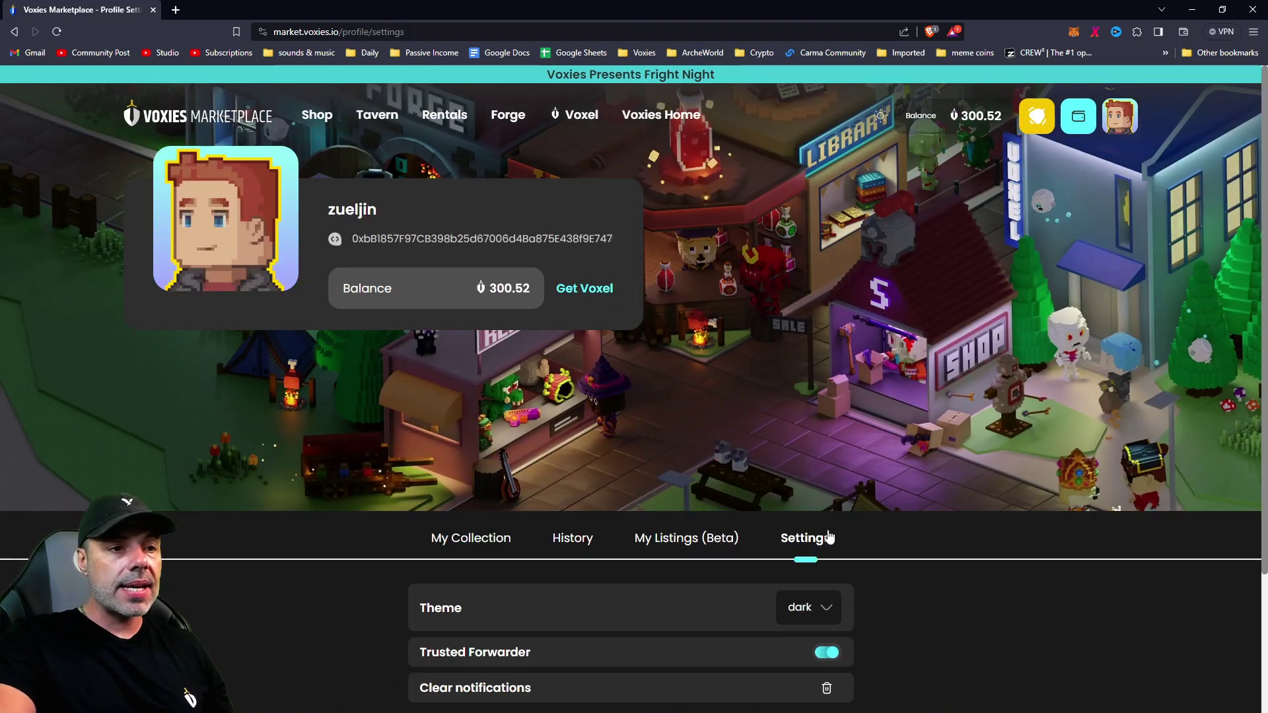
scroll(1001, 608, down, 3)
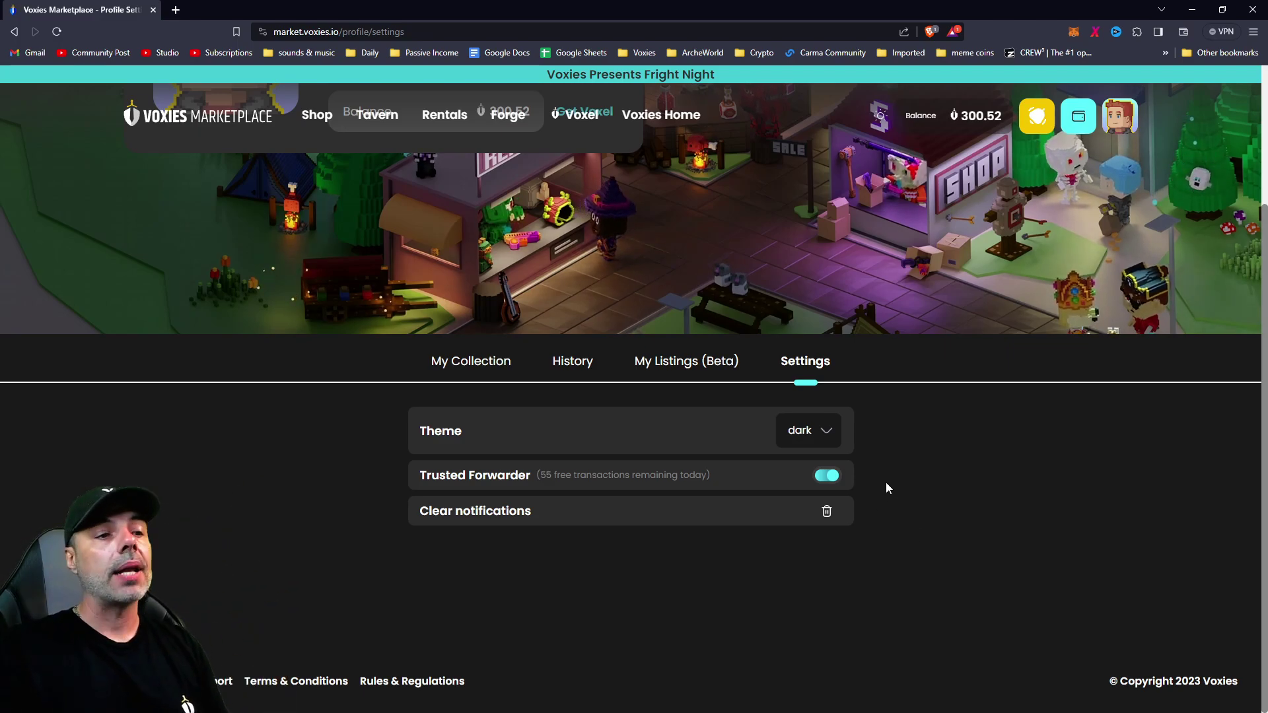
Step: Turn Trusted Forwarder off, then scroll My Collection down to Claymore of the Storm
click(838, 479)
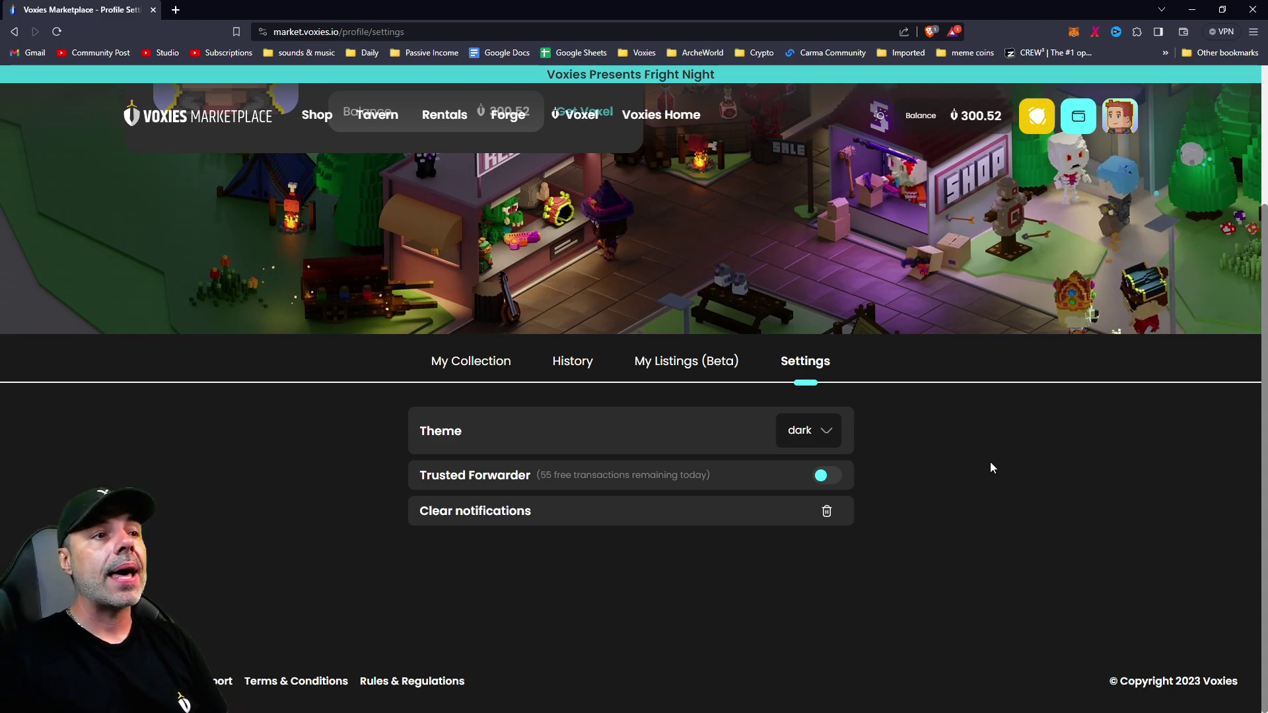
scroll(1017, 482, up, 2)
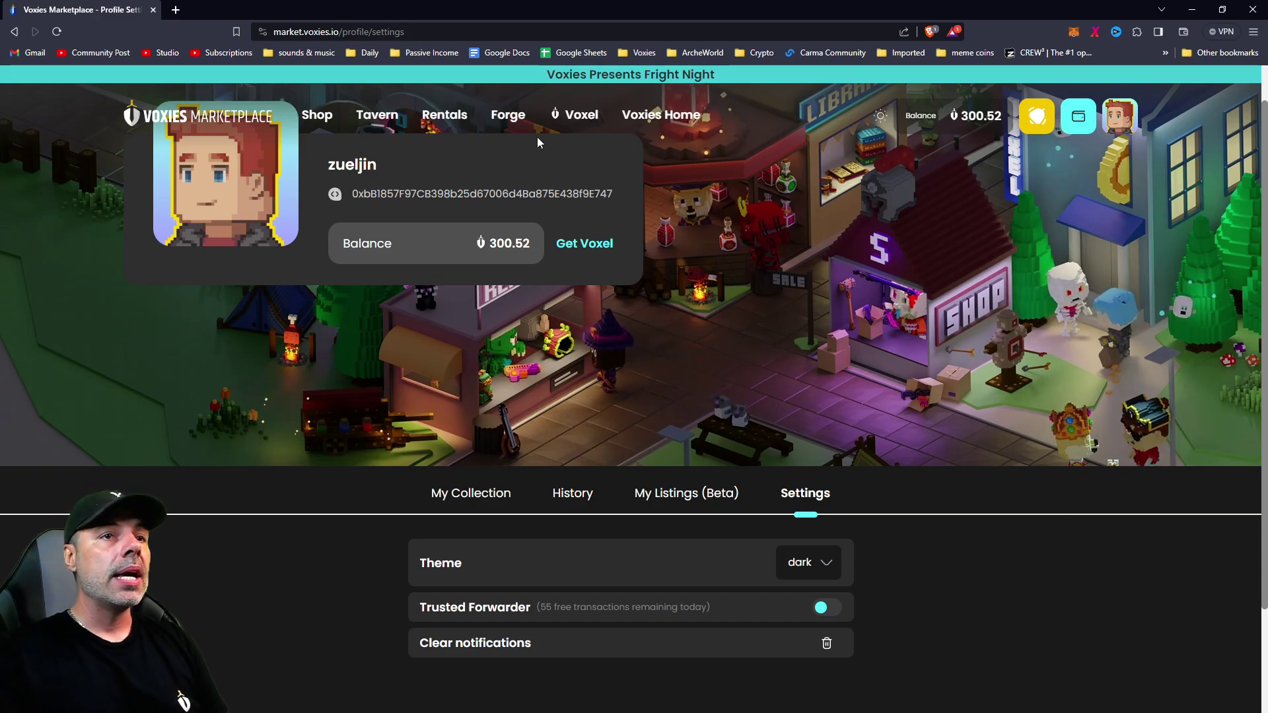
click(1127, 128)
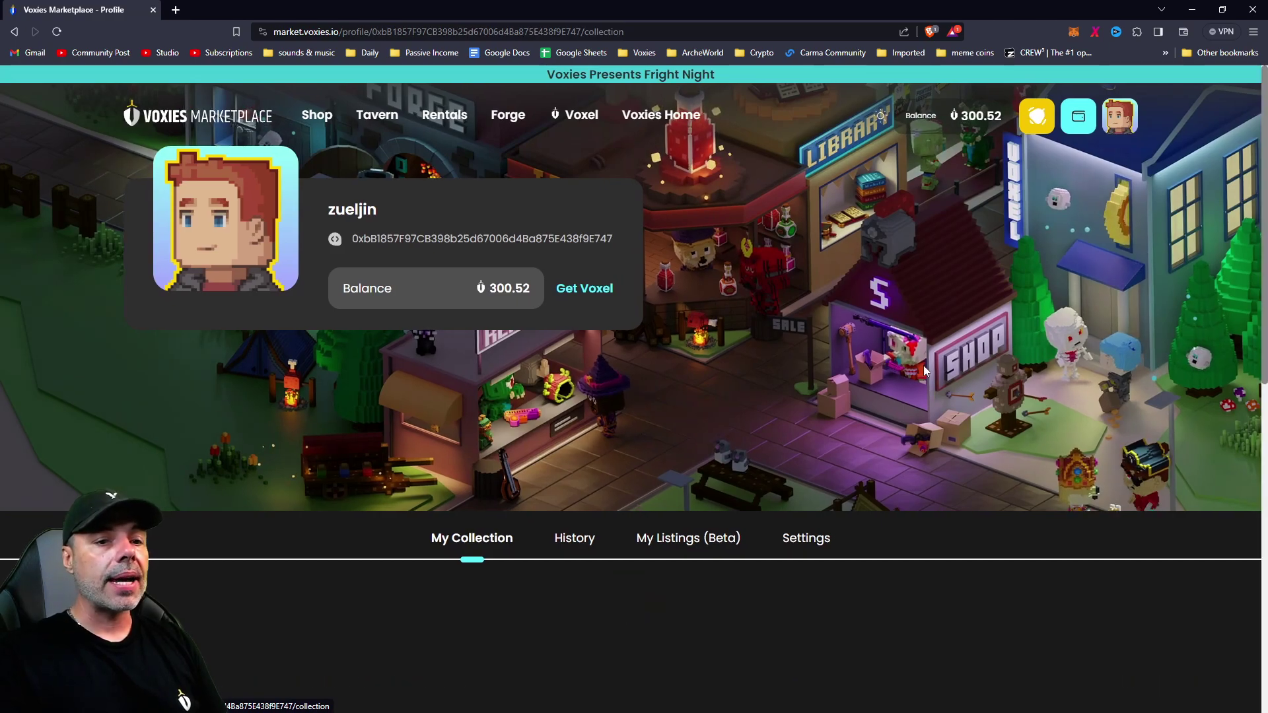
scroll(925, 370, down, 5)
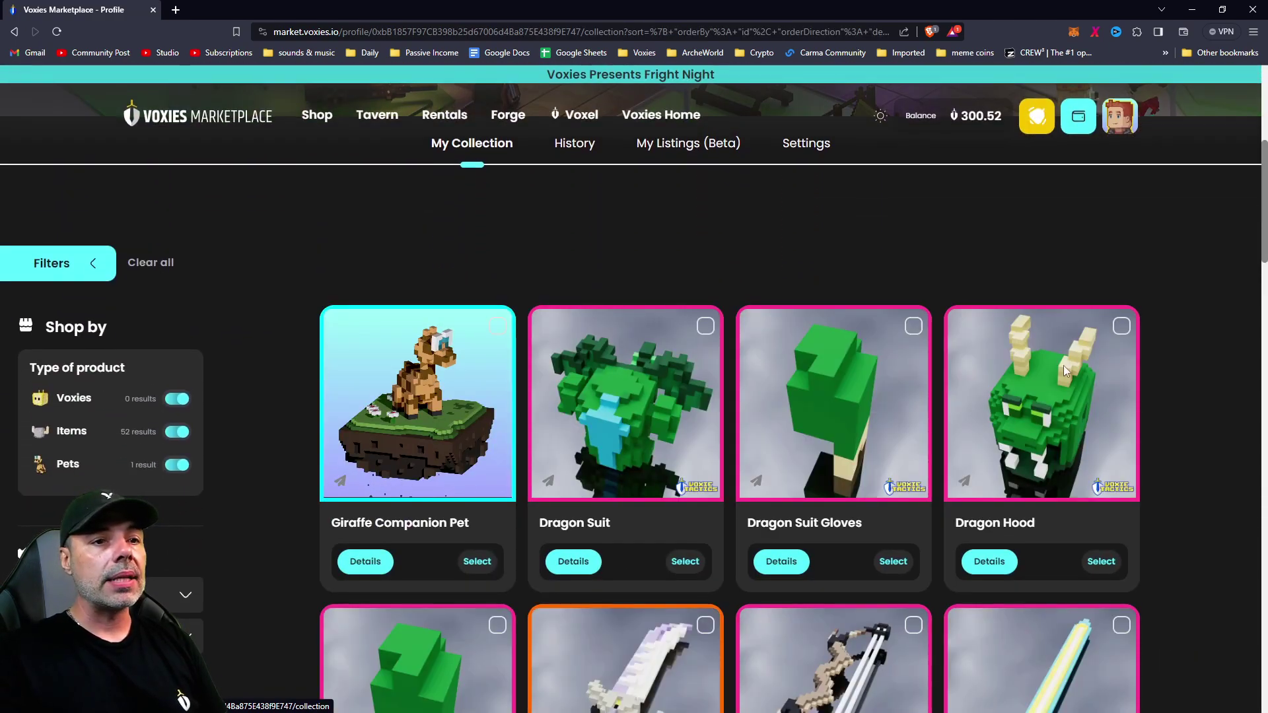
scroll(1064, 366, down, 7)
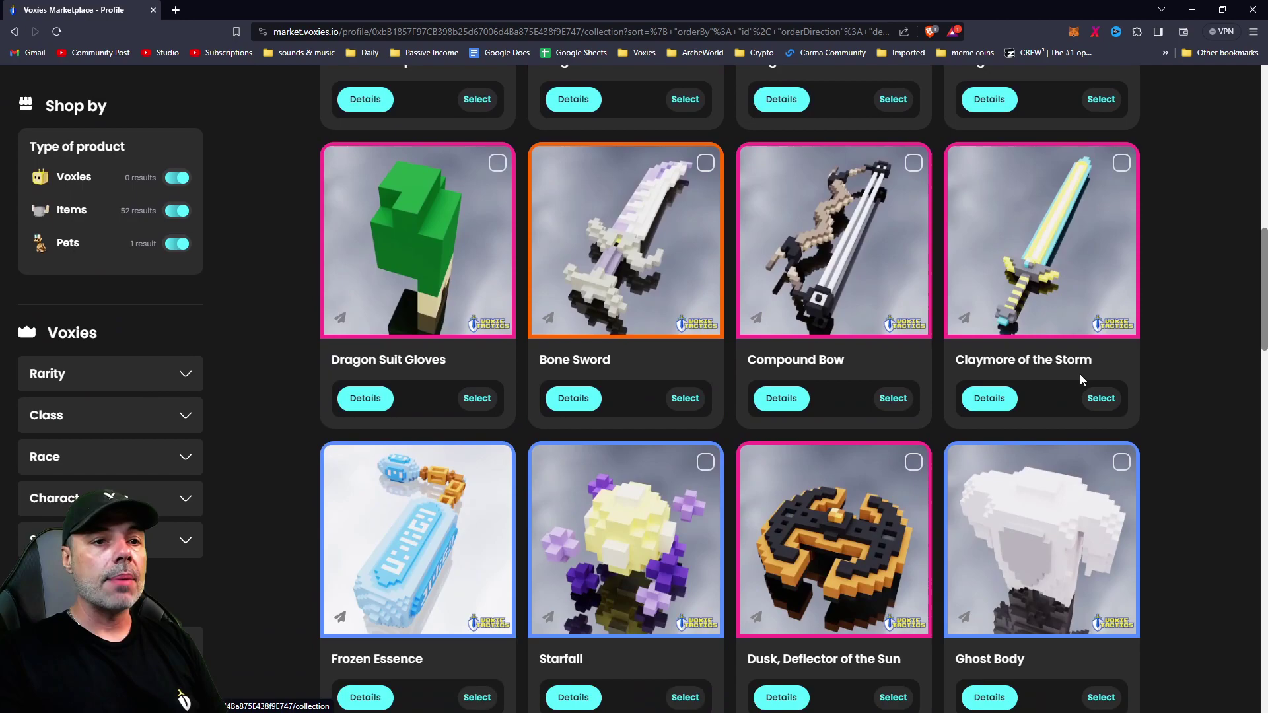
Step: List Claymore of the Storm for rent at price 7 for 7 Days and submit it
click(1102, 399)
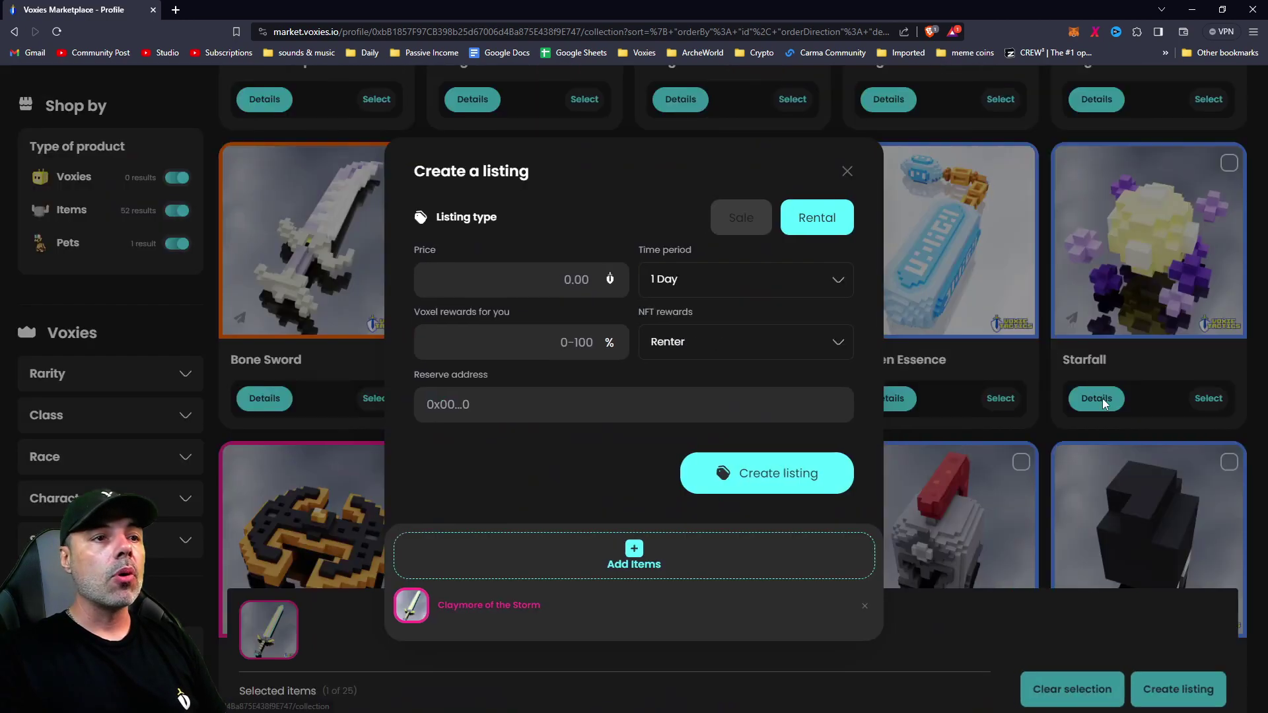
click(719, 285)
scroll(734, 343, down, 2)
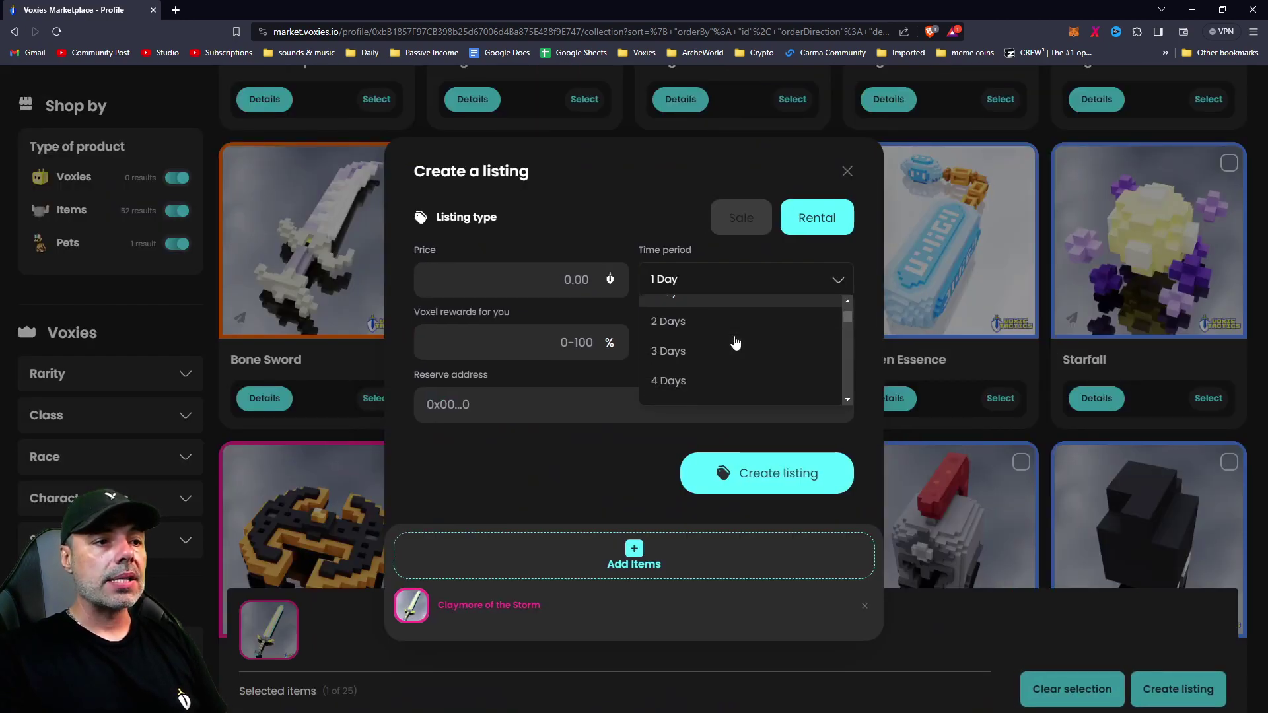
click(698, 388)
click(563, 285)
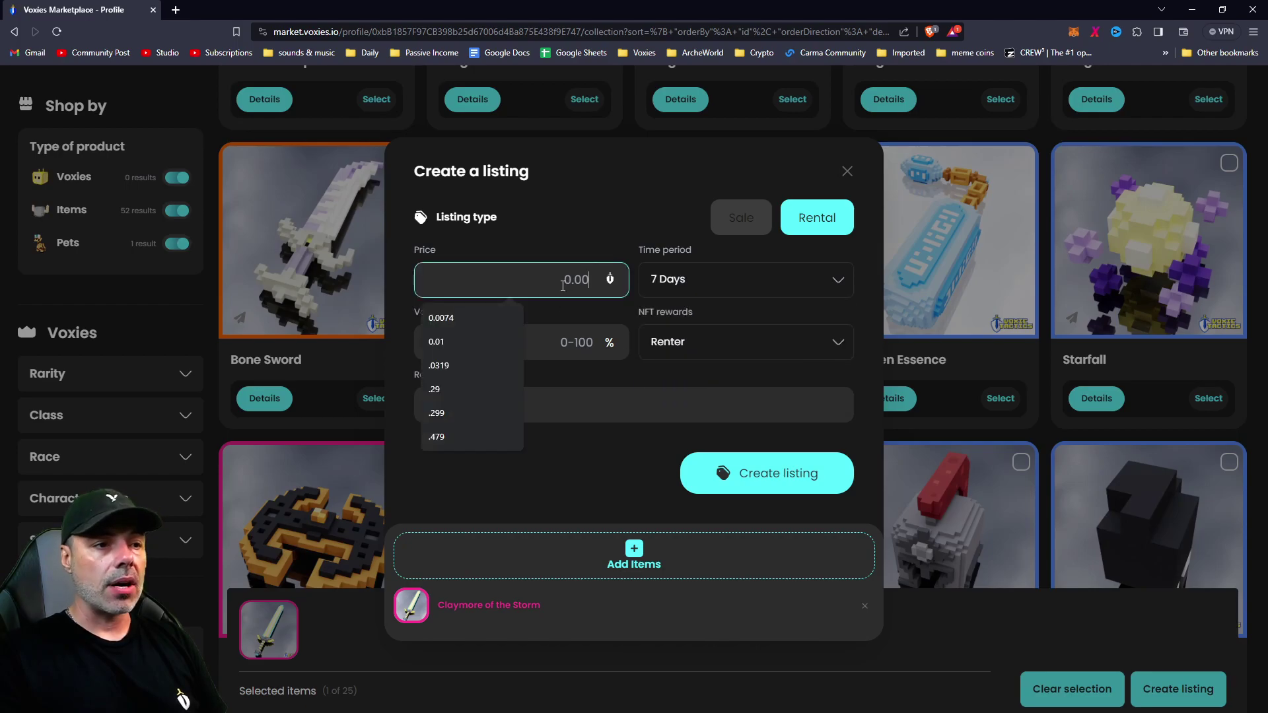
text(7)
click(560, 344)
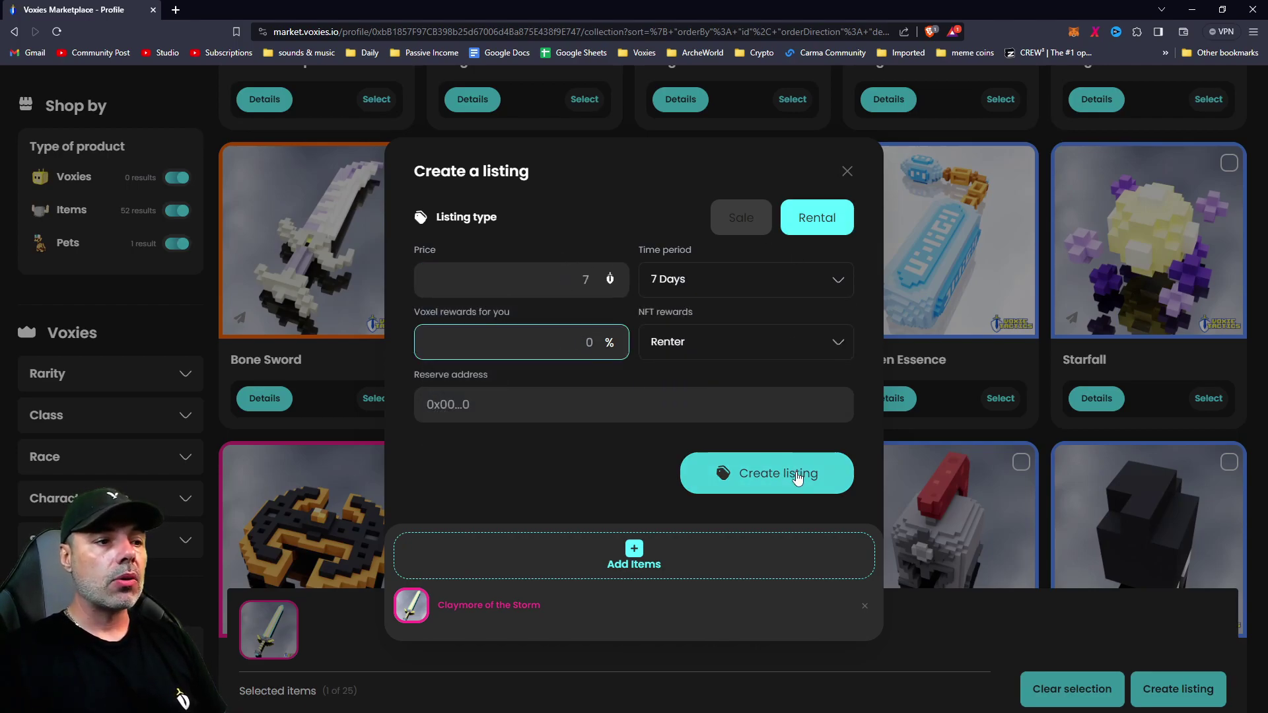
click(805, 474)
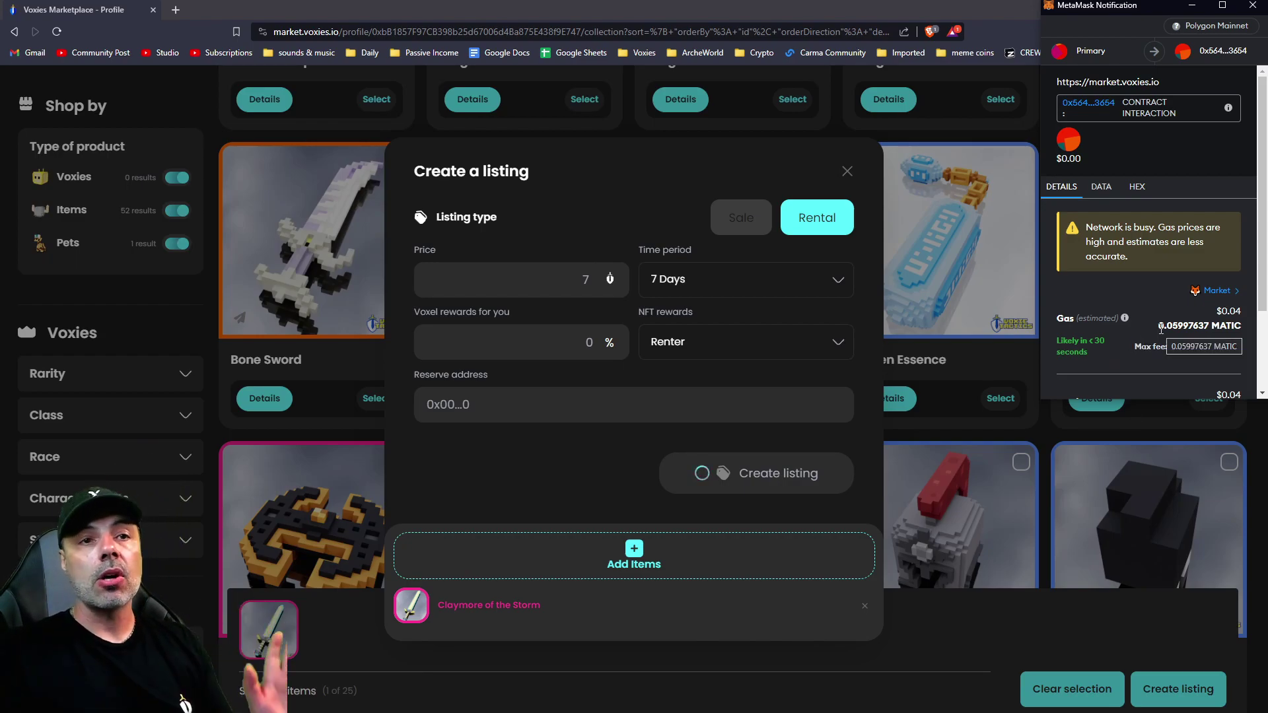
Step: Scroll the MetaMask confirmation to review the roughly 0.073 MATIC gas fee and total
scroll(1161, 328, down, 1)
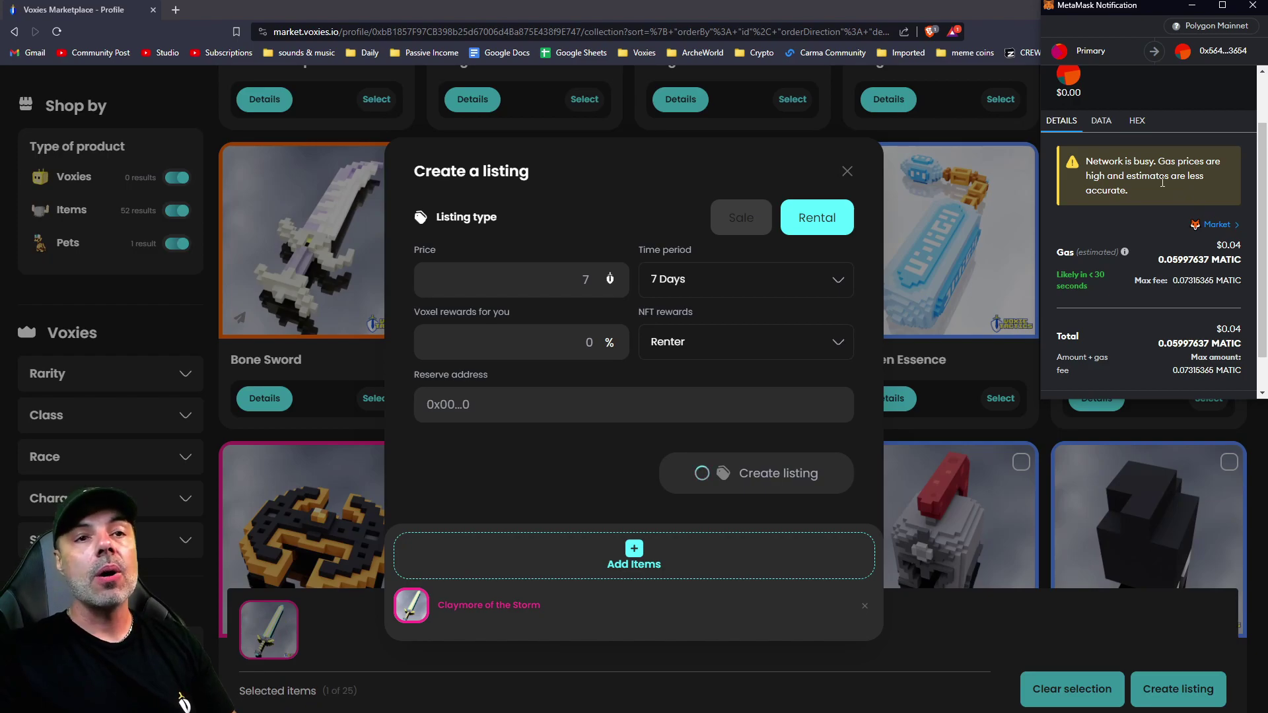
scroll(1162, 183, down, 2)
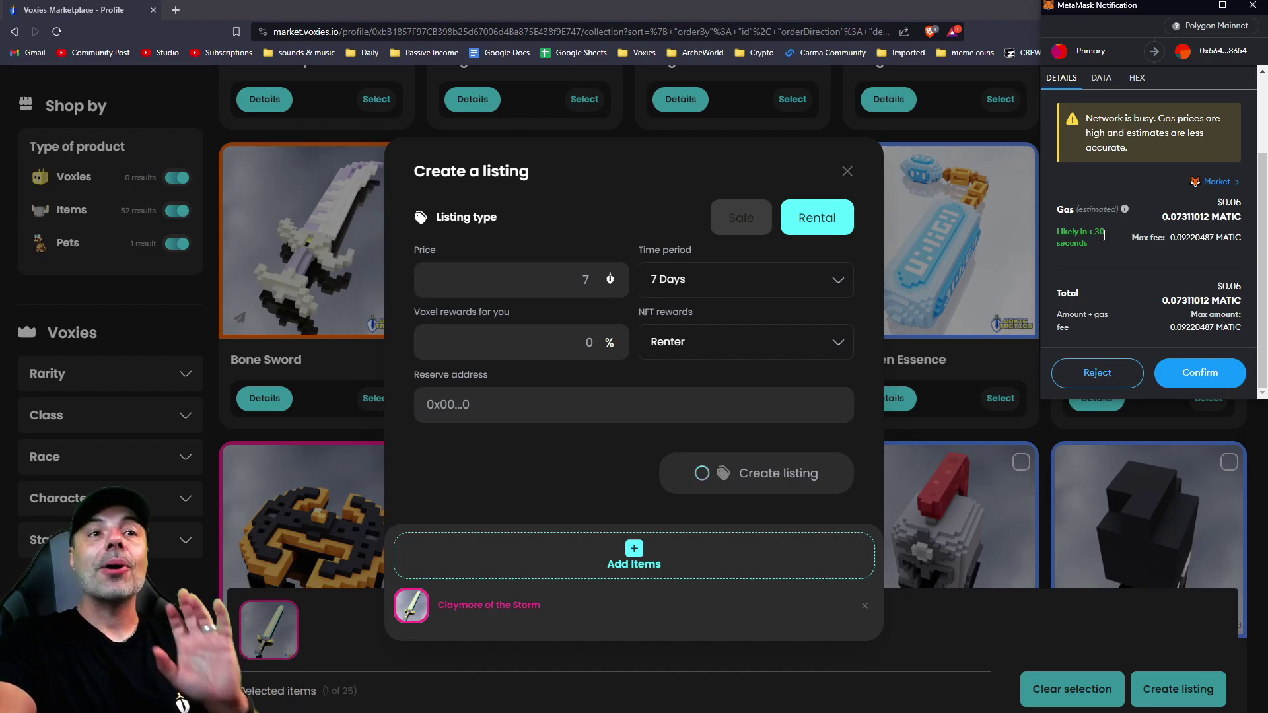
Step: Confirm the listing transaction, speed it up with Aggressive gas, check token balances, close the wallet
click(1205, 380)
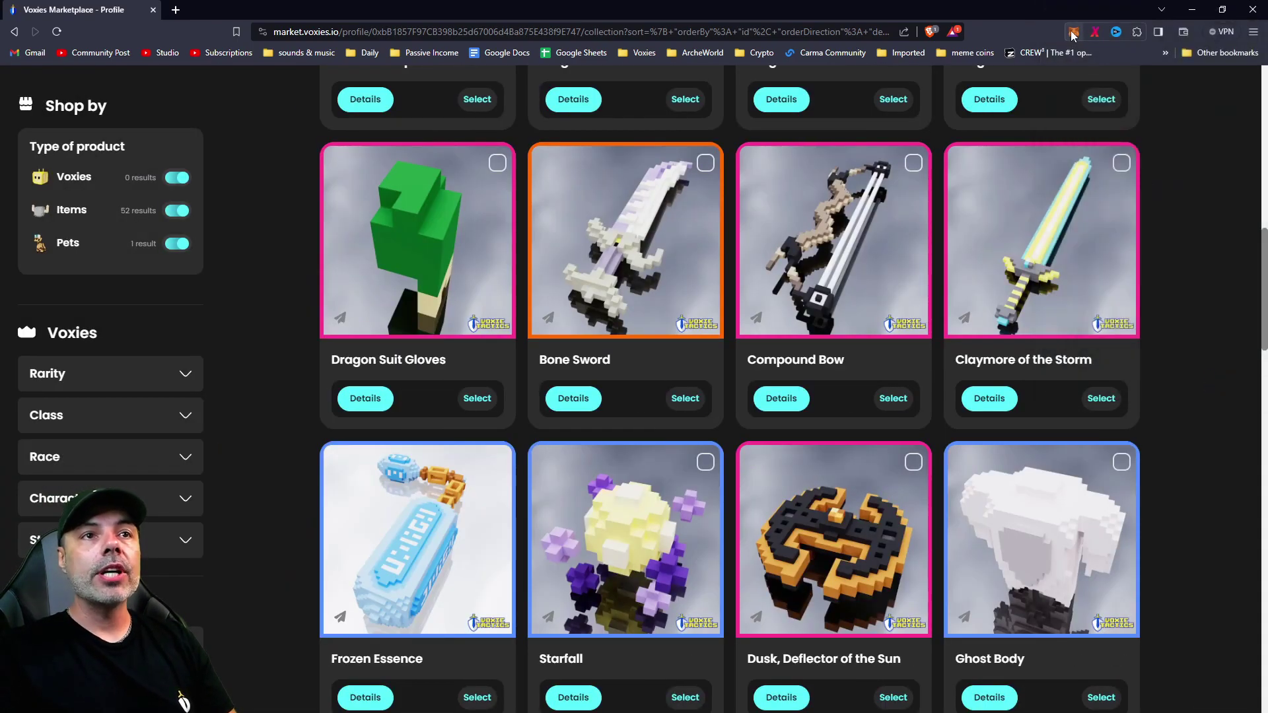
click(1074, 31)
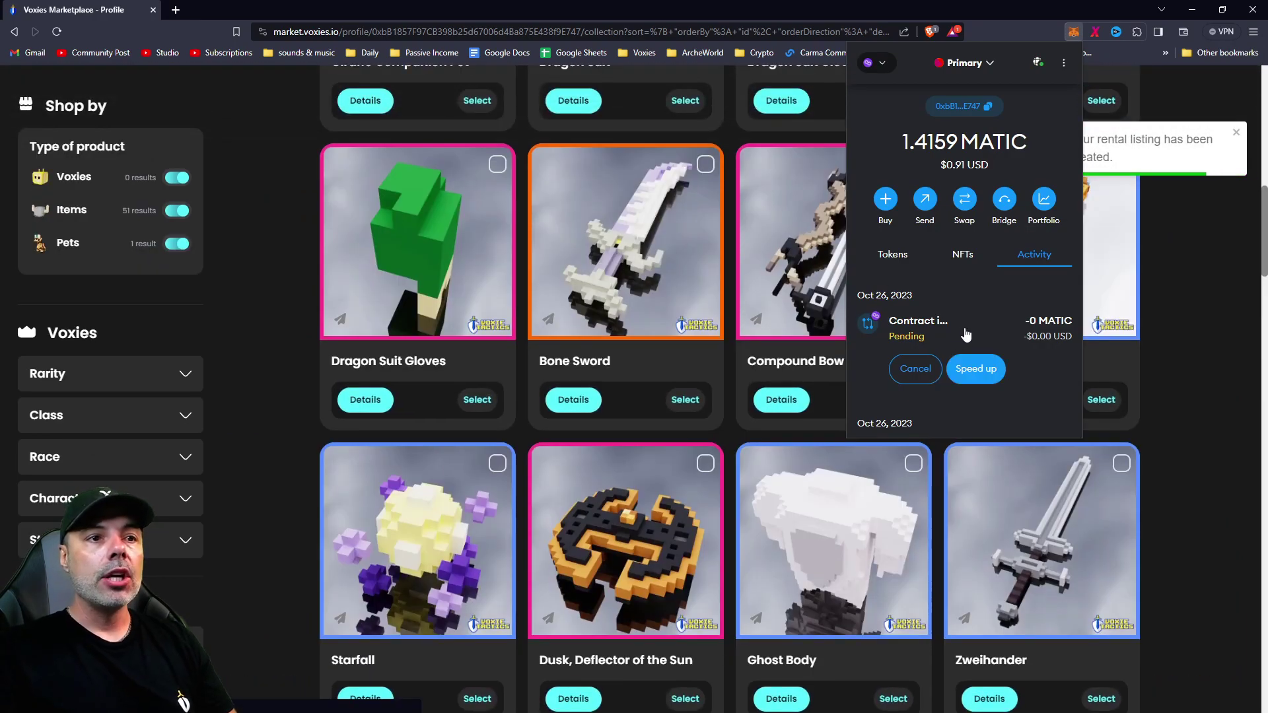
click(978, 369)
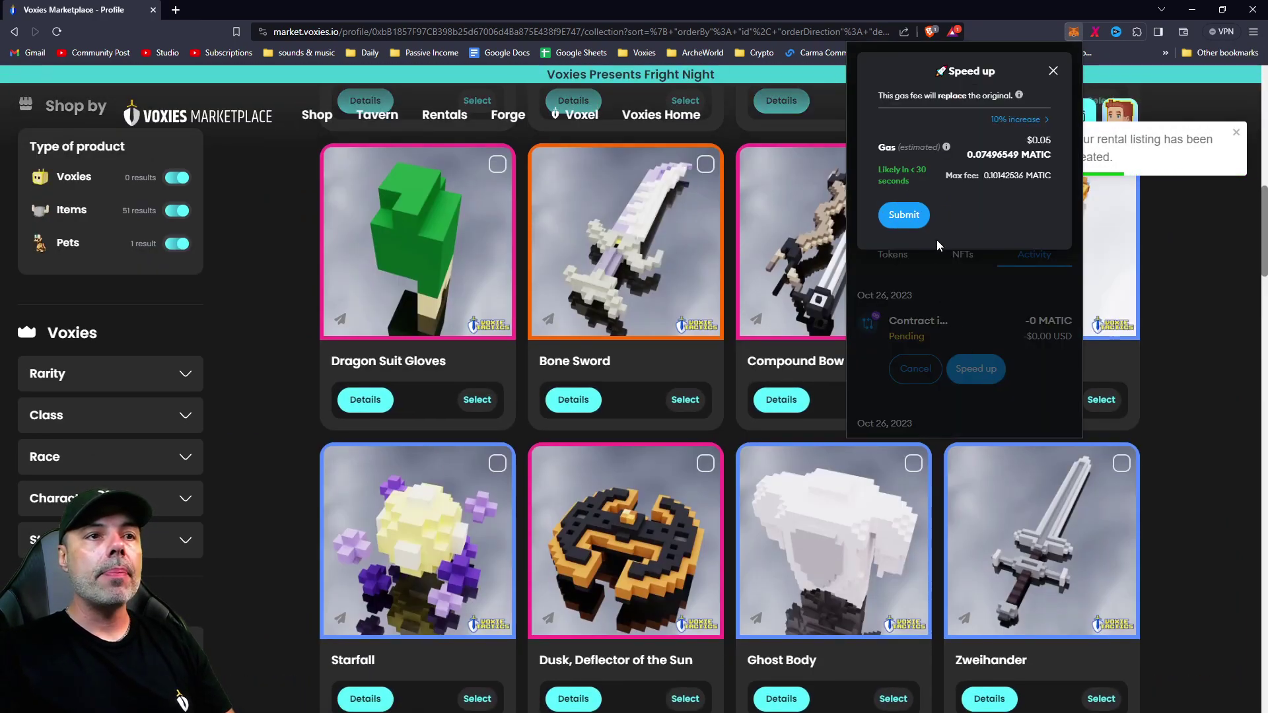
click(1018, 119)
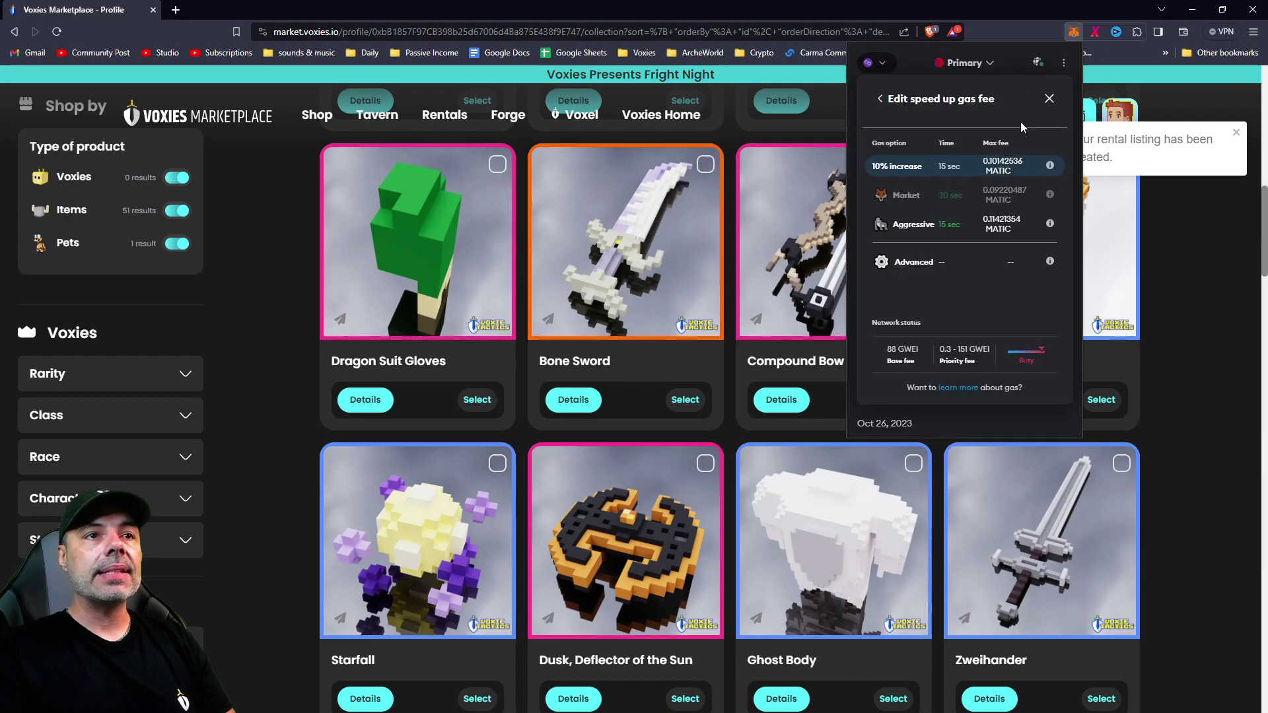
click(911, 226)
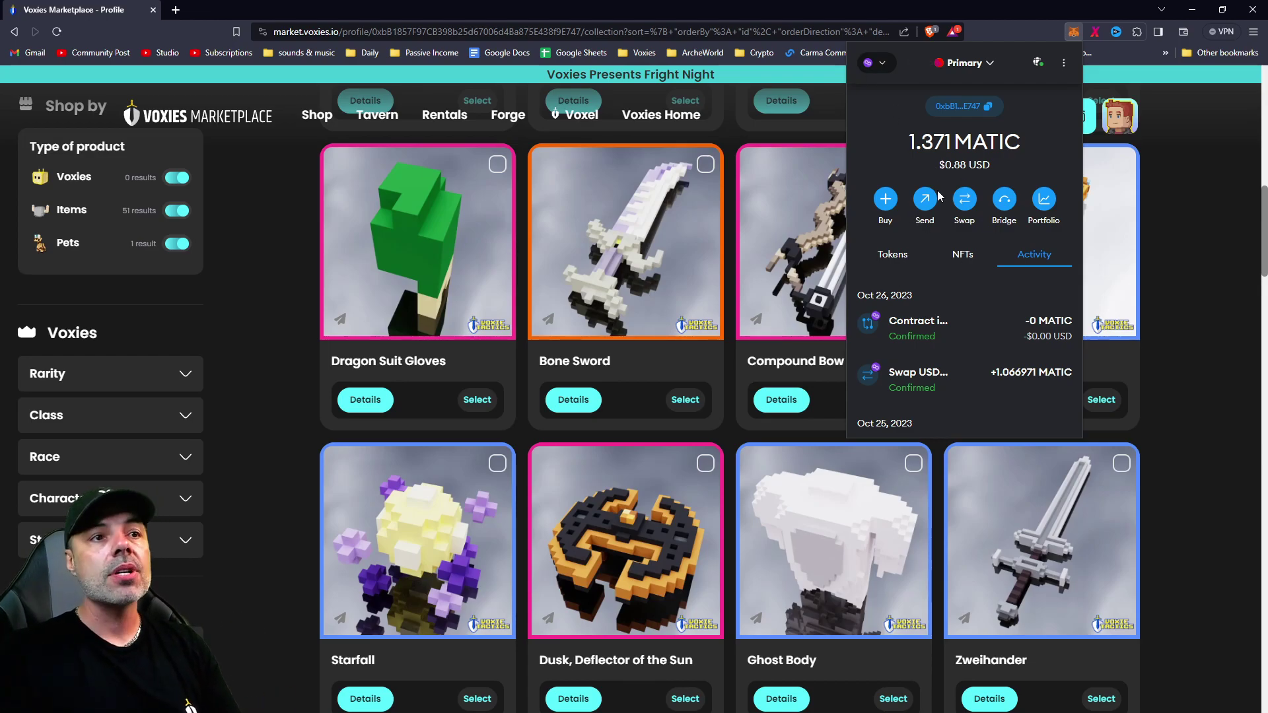
click(912, 260)
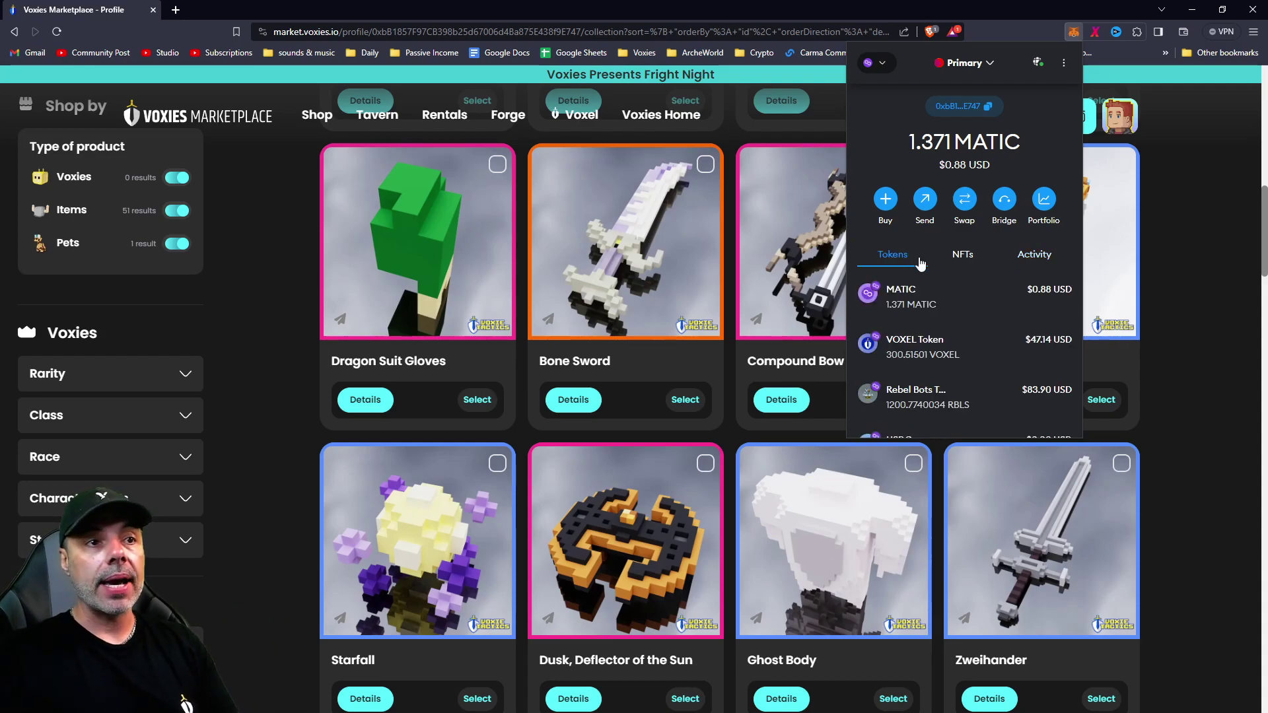
click(1203, 278)
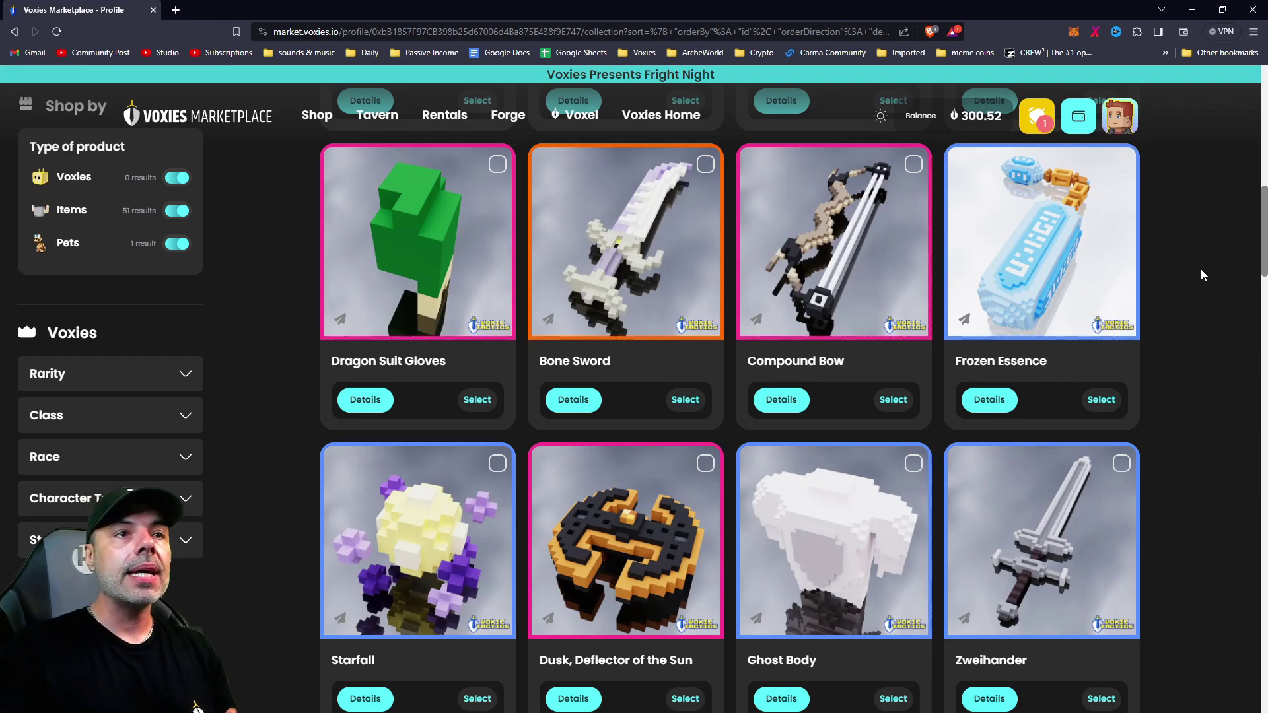
Step: Switch Trusted Forwarder back on in profile Settings and return to My Collection
scroll(1131, 362, up, 3)
scroll(1173, 353, up, 3)
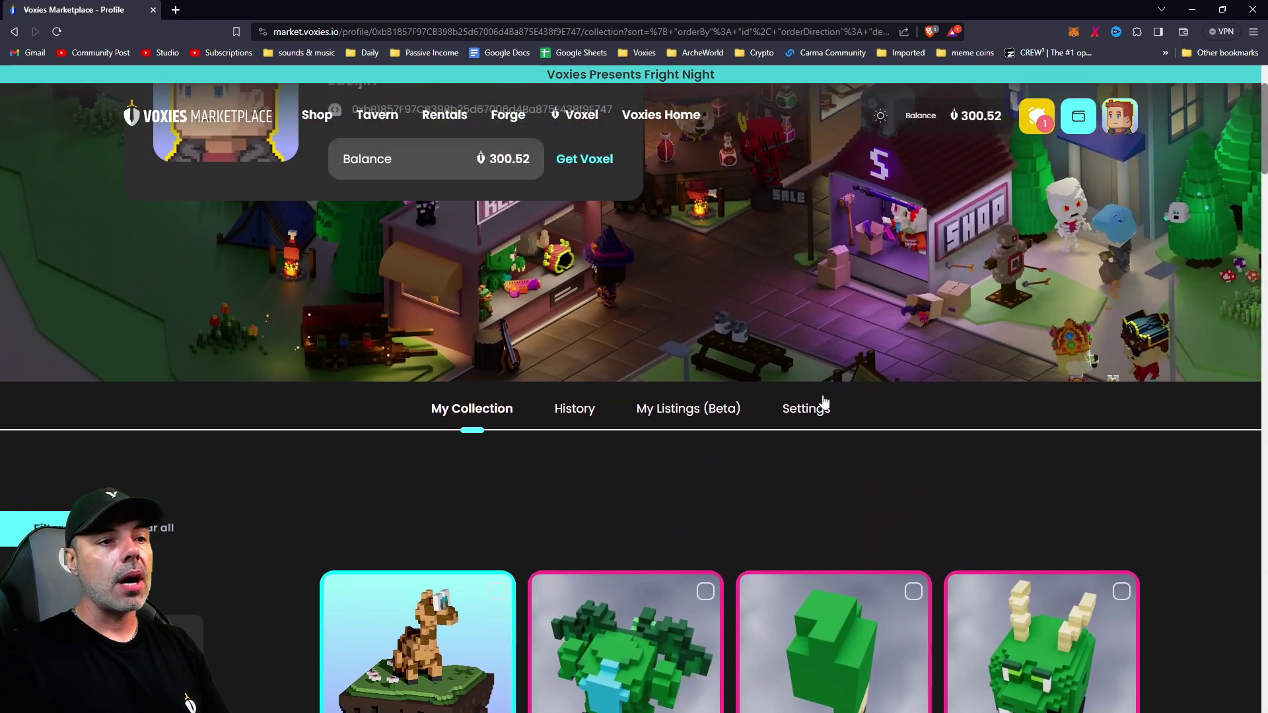
click(820, 407)
scroll(827, 477, down, 2)
click(826, 476)
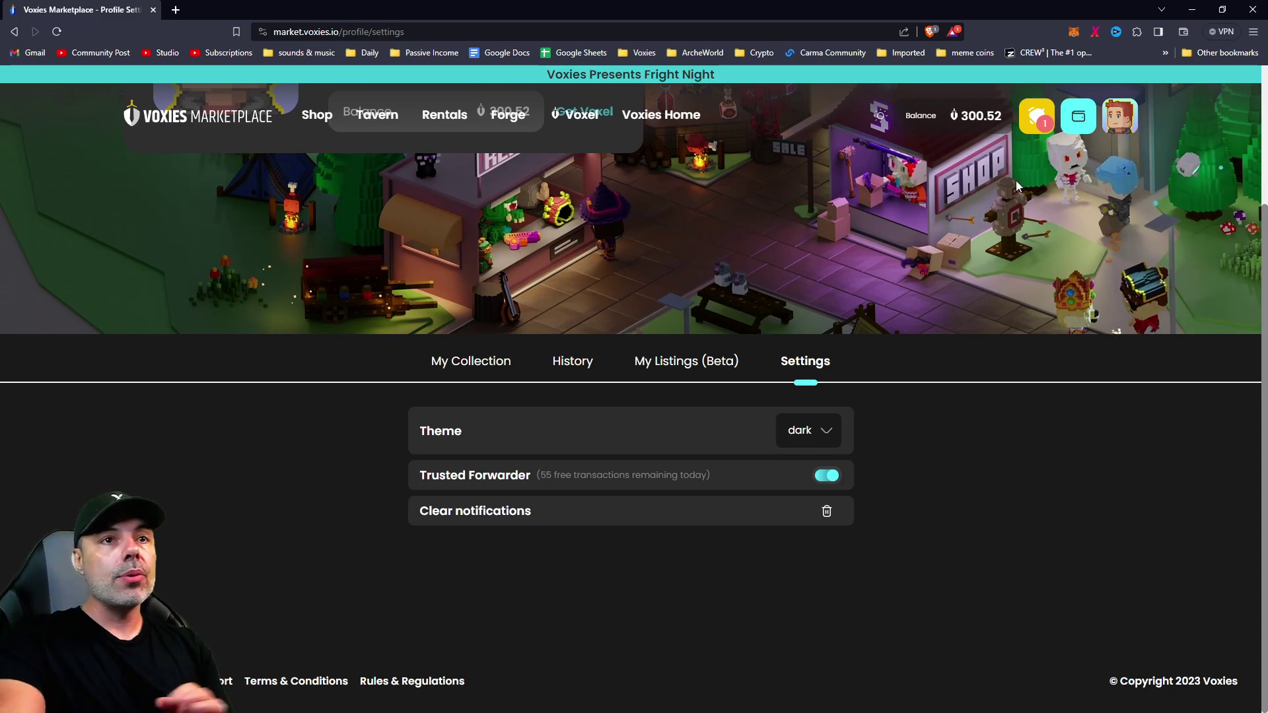
click(1123, 121)
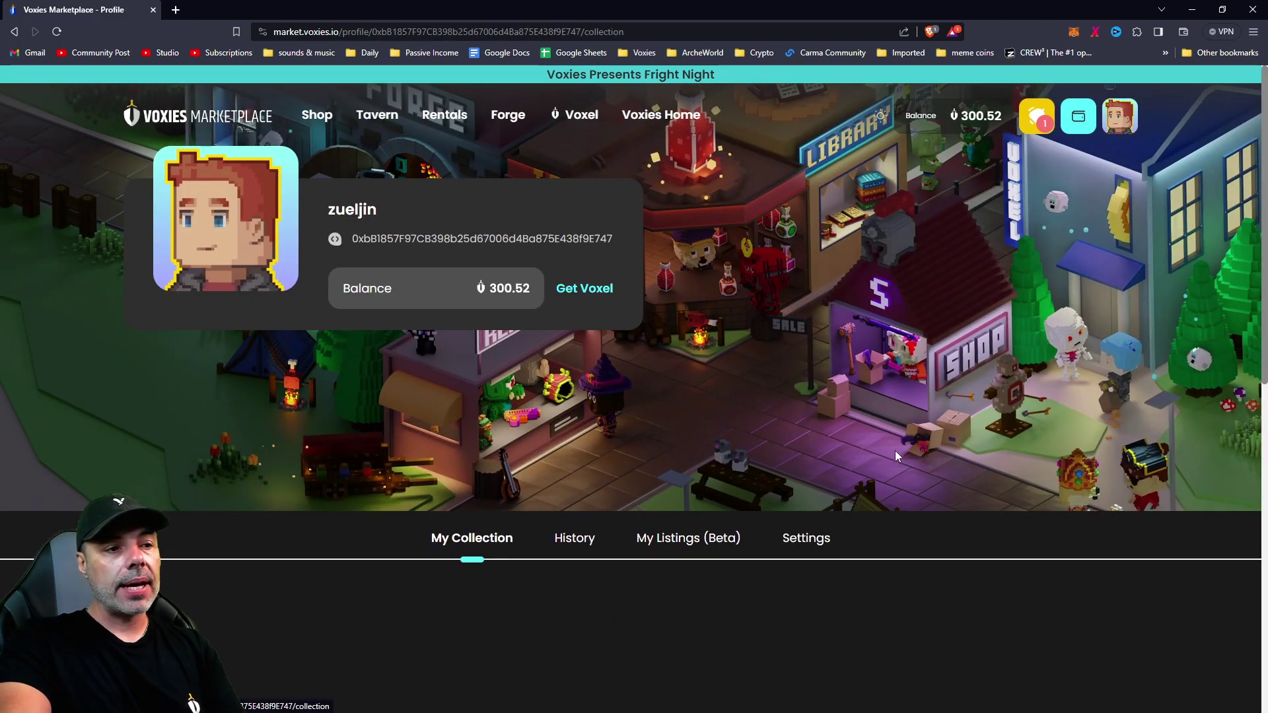
Step: Fill the Dusk, Deflector of the Sun rental form: 7 Days, price 7, 0% Voxel rewards
scroll(895, 451, down, 10)
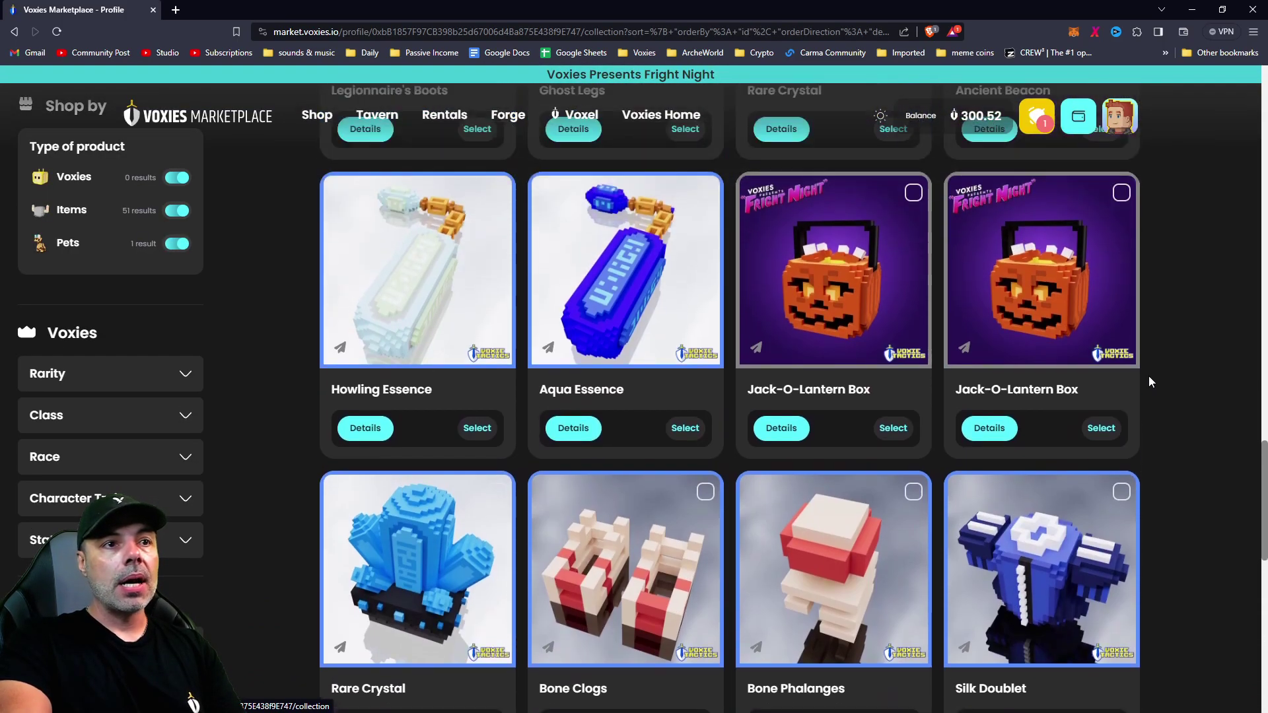
scroll(1150, 378, up, 15)
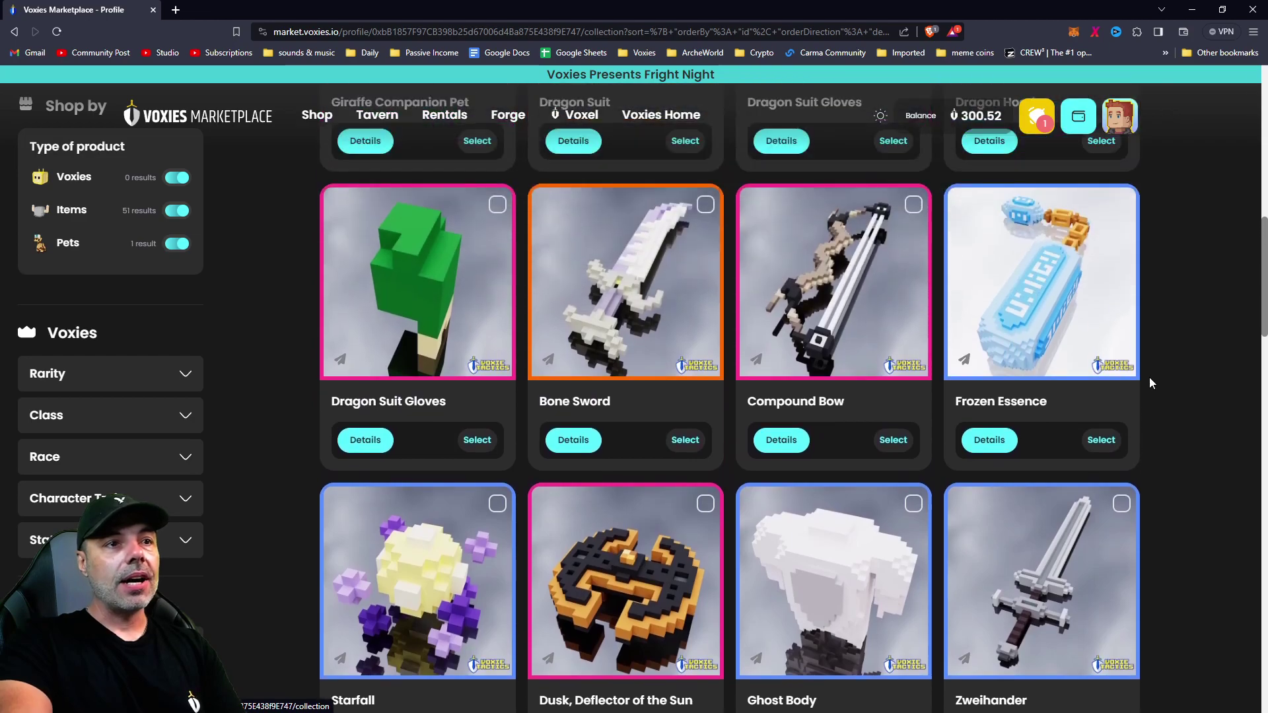
scroll(1149, 378, down, 2)
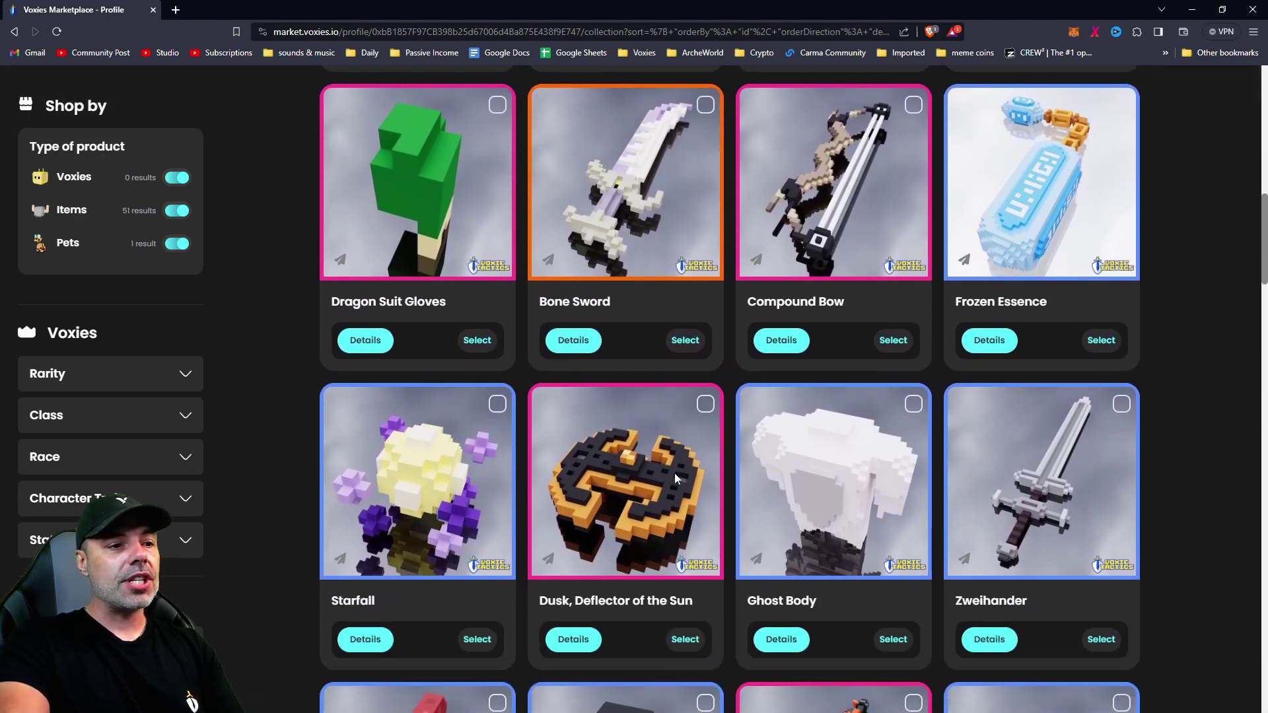
click(668, 639)
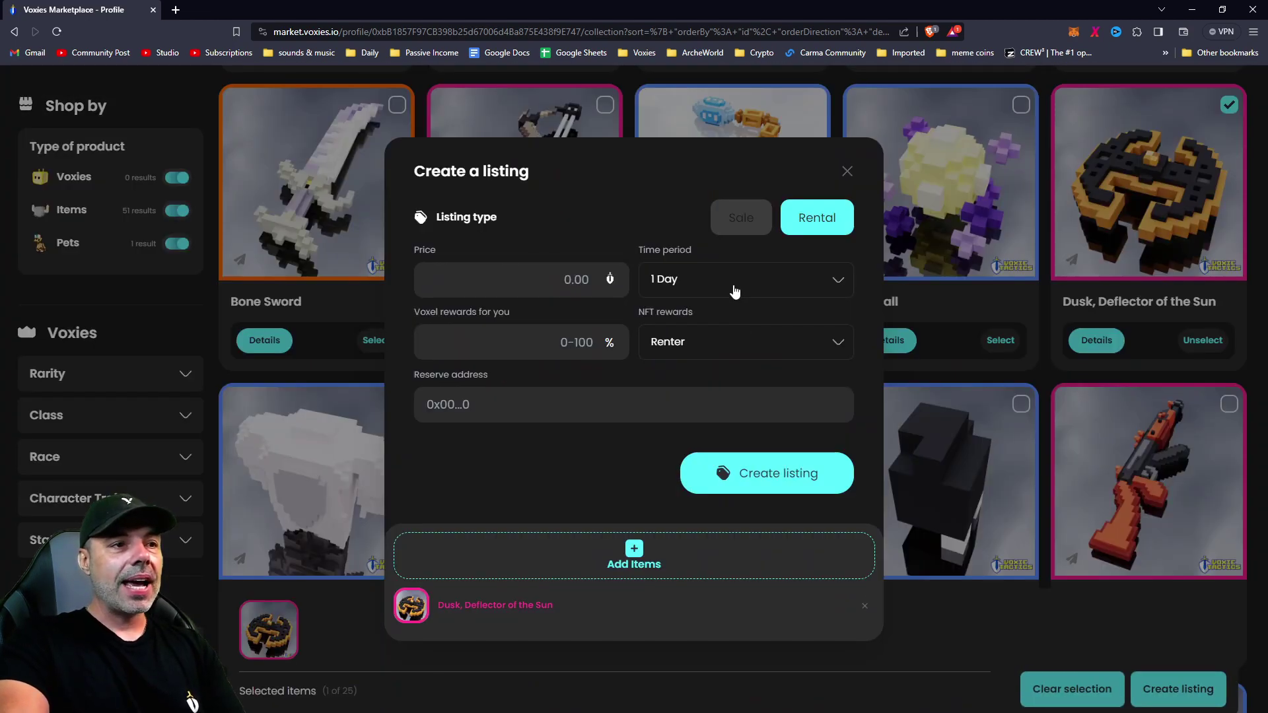
click(734, 291)
scroll(729, 350, down, 1)
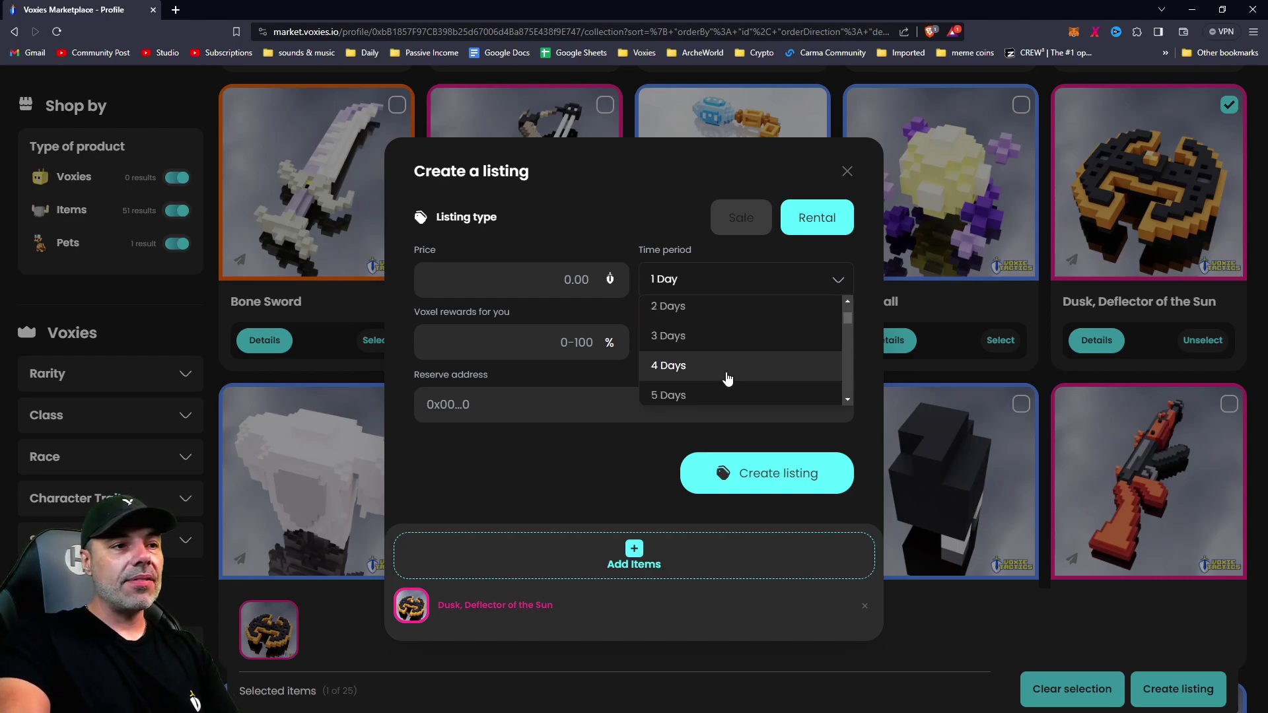
scroll(726, 396, down, 1)
click(716, 392)
click(554, 280)
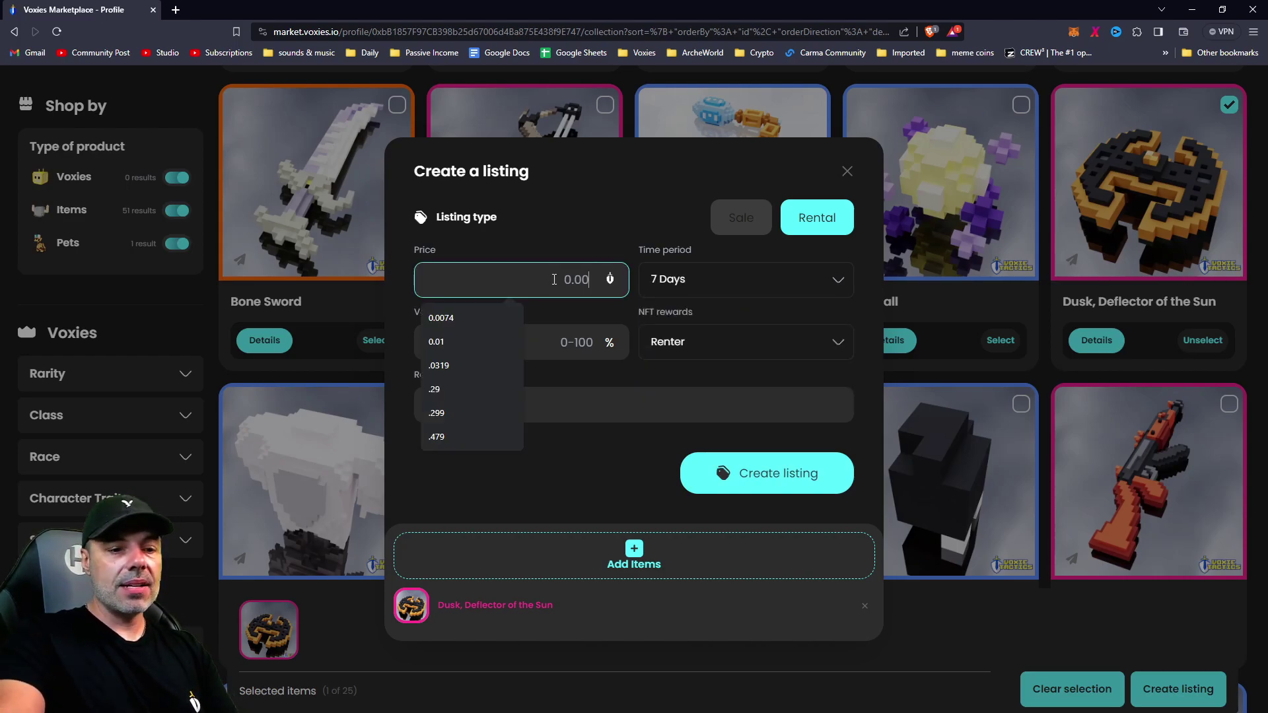
text(7)
click(562, 351)
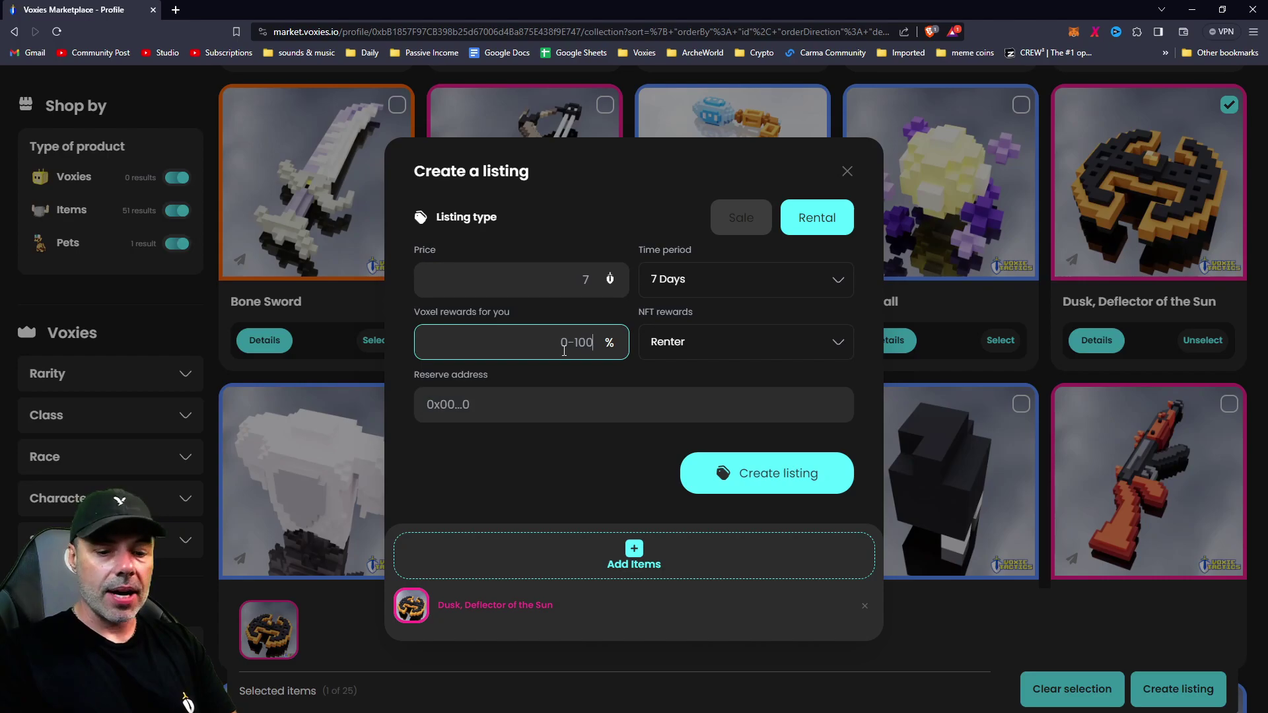
text(0)
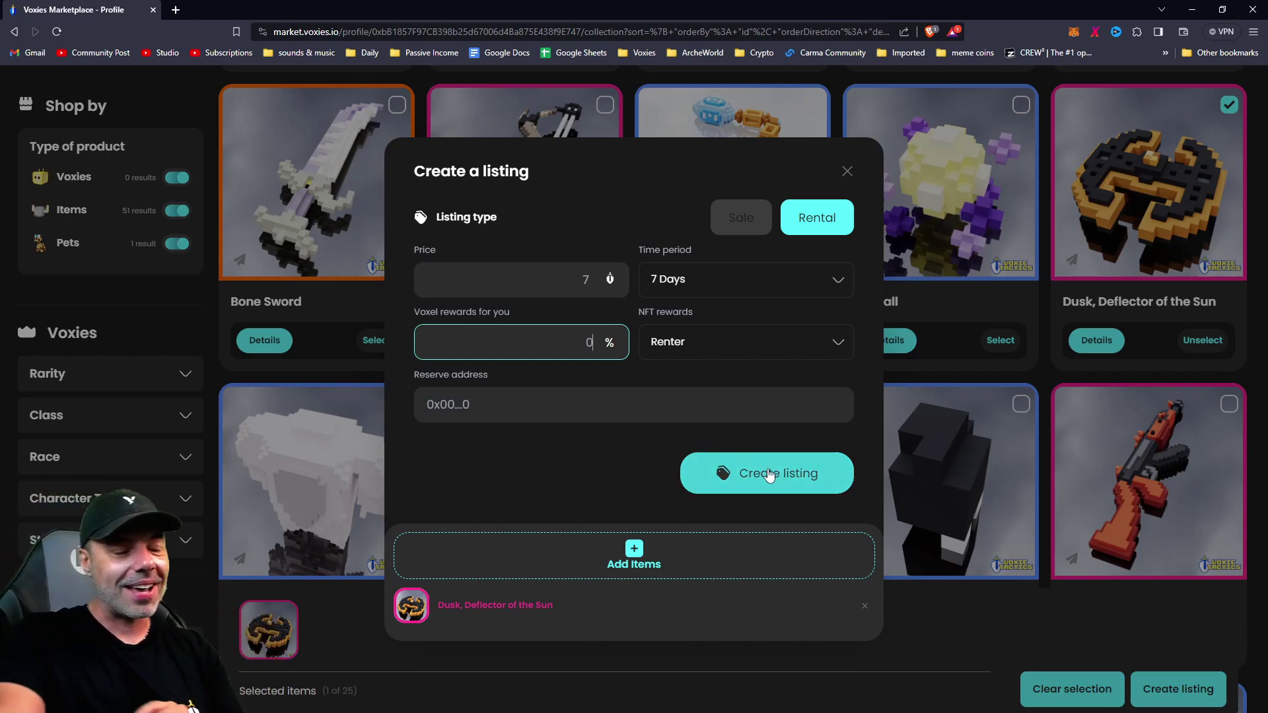
Step: Submit the Dusk rental listing and sign the MetaMask signature request
click(770, 481)
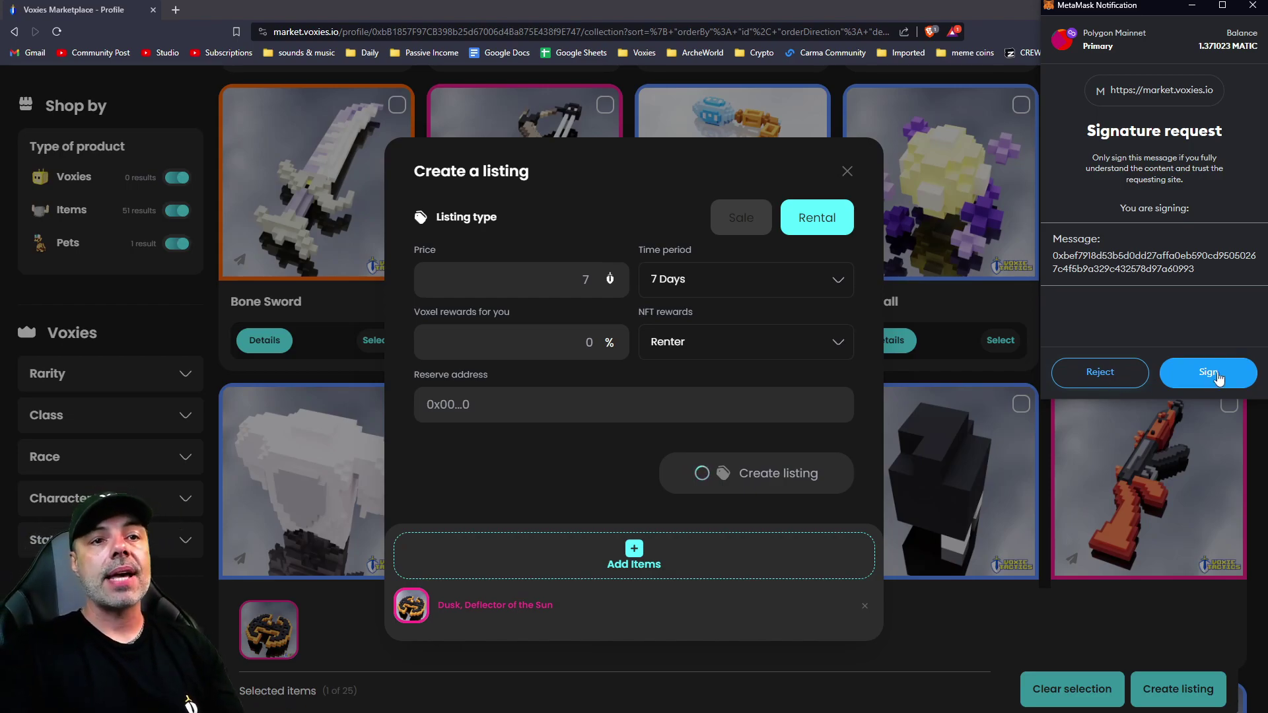
click(1215, 373)
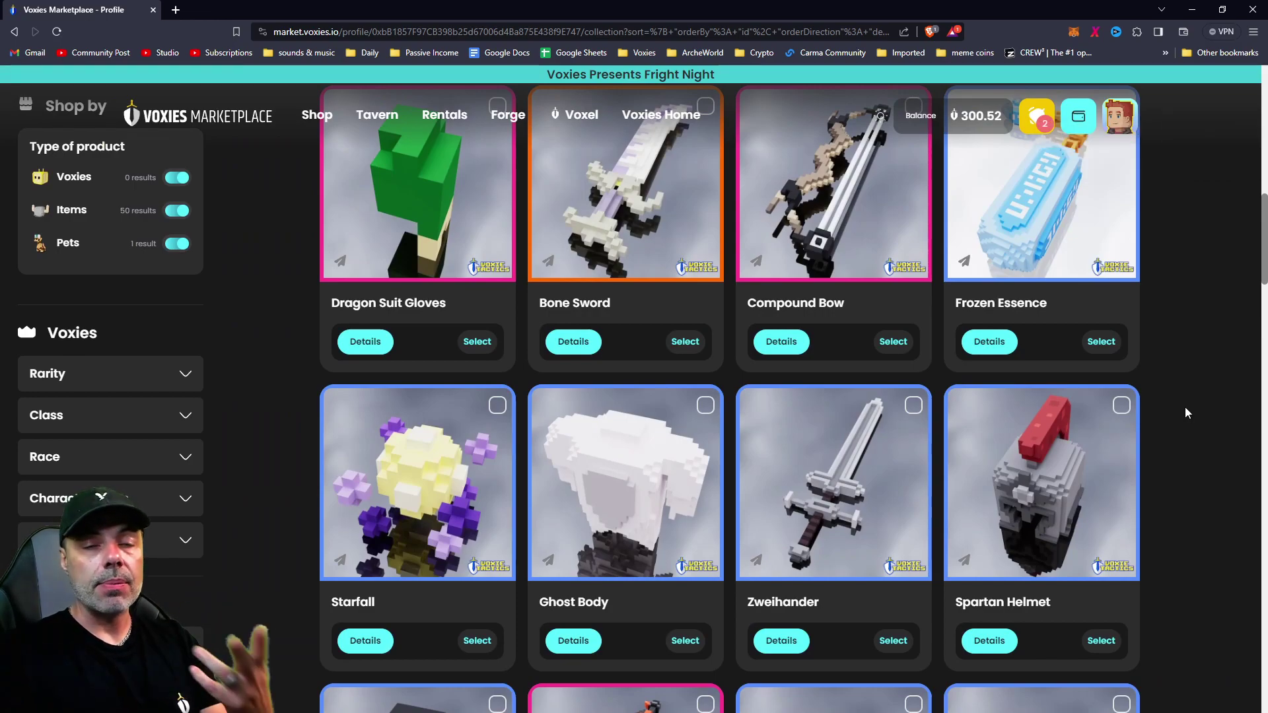
Step: Check the two 'rental listing has been created' notifications, then close the panel
scroll(1187, 409, up, 1)
click(1041, 116)
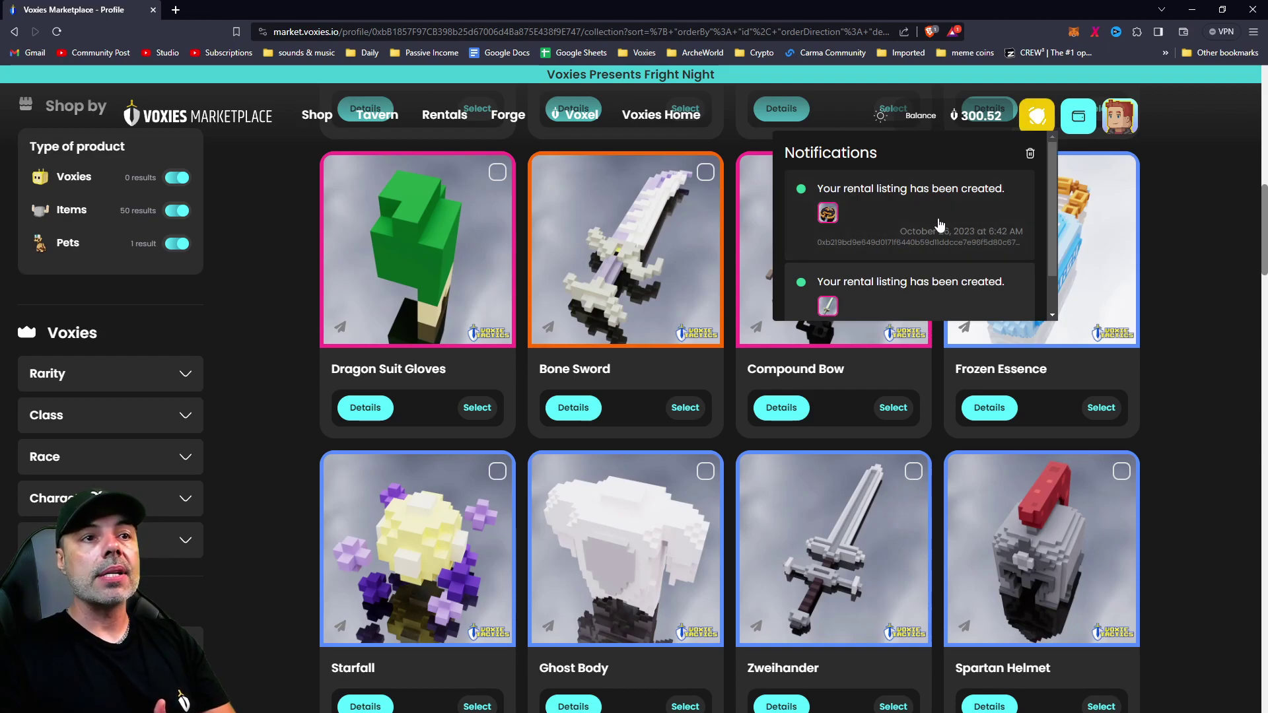
click(1037, 116)
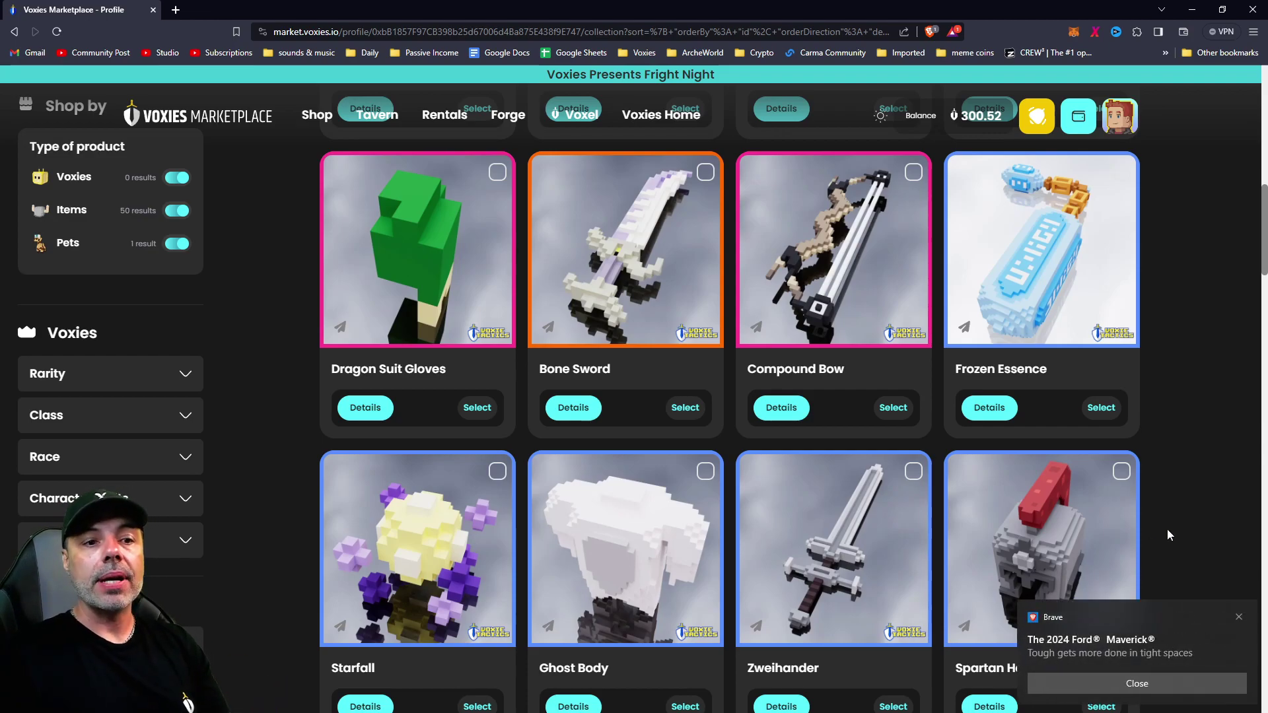
Step: Close the Brave ad notification in the bottom-right corner
click(1240, 617)
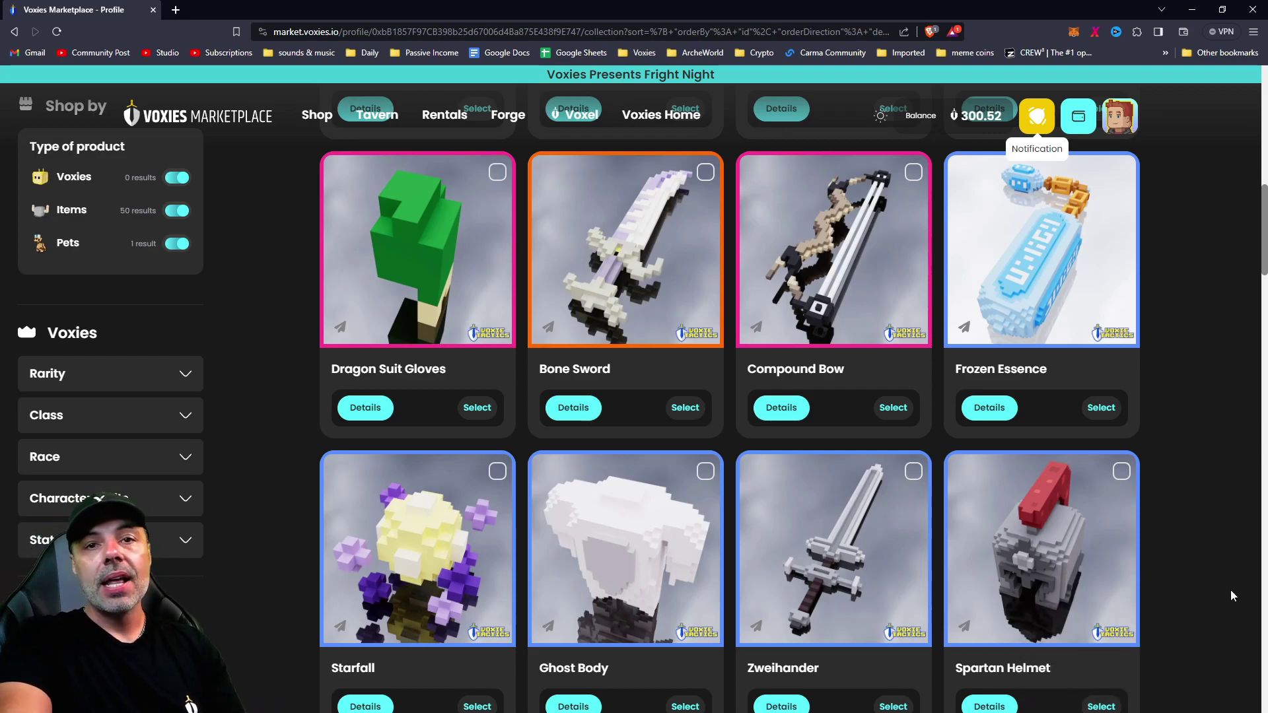